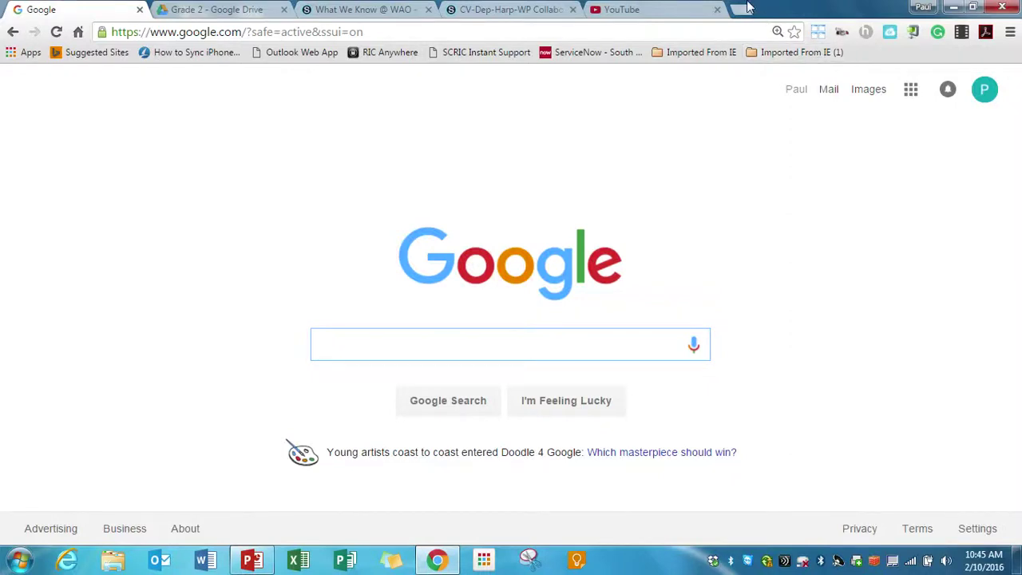
Step: Search Google for "office snip" and open the "Snip - Office Mix" result at mix.office.com/snip
mouse_move(598, 68)
text(office mix)
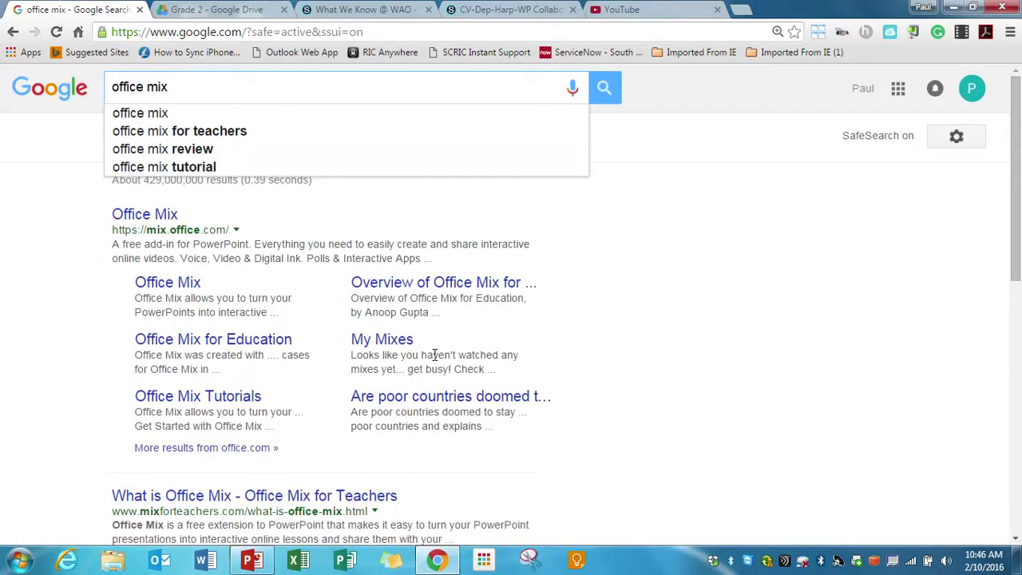
key(BackSpace)
key(BackSpace)
key(BackSpace)
text(snip)
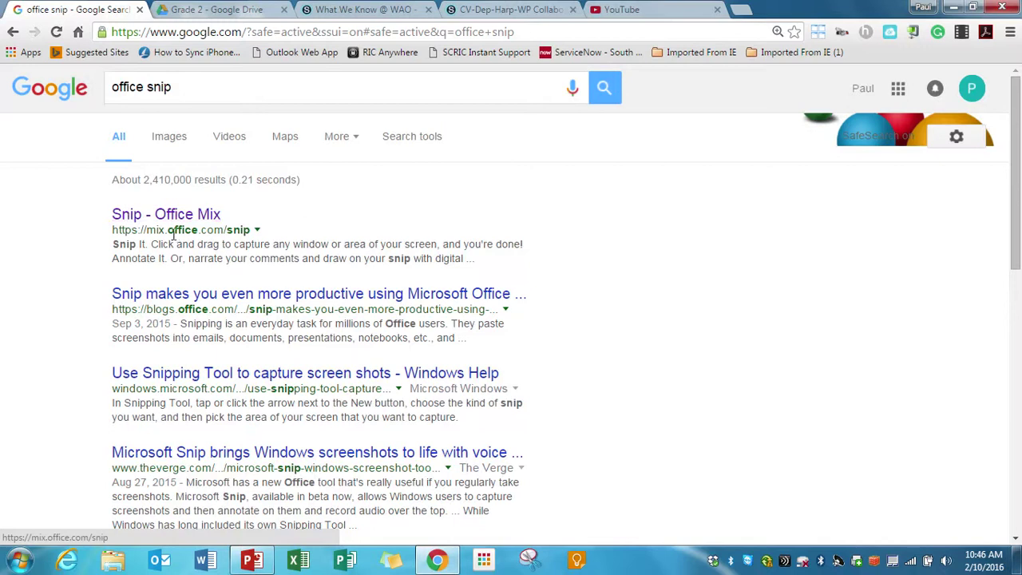
drag(146, 230, 247, 230)
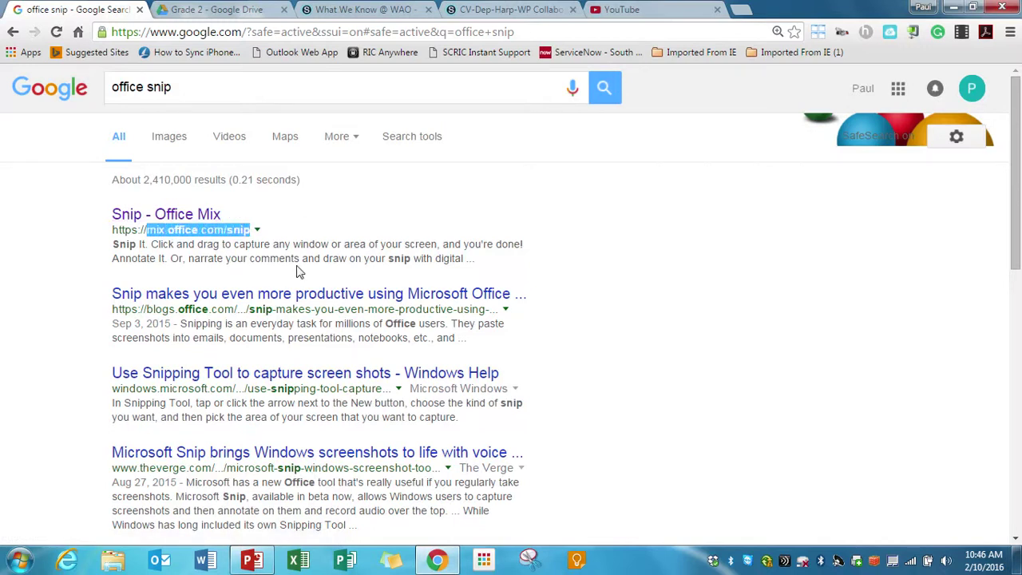
click(206, 218)
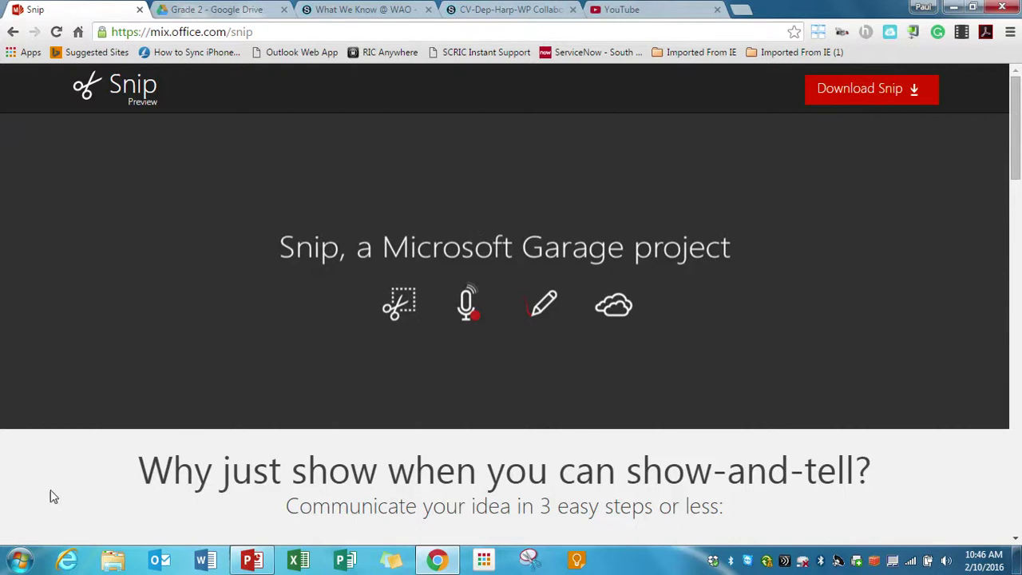
Step: Find the installed Snip program by searching for "snip" and pin it to the taskbar
click(20, 561)
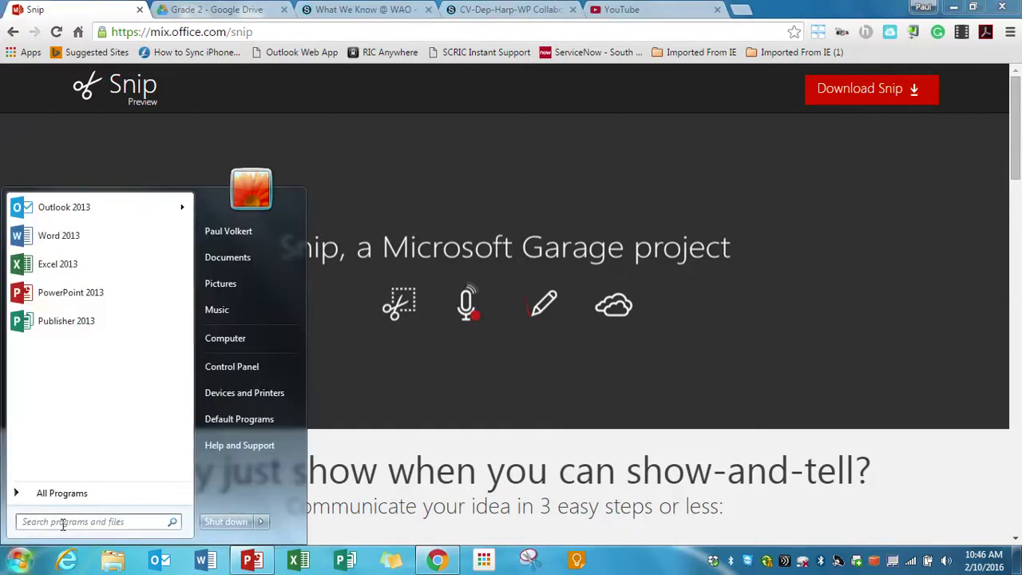
text(snip)
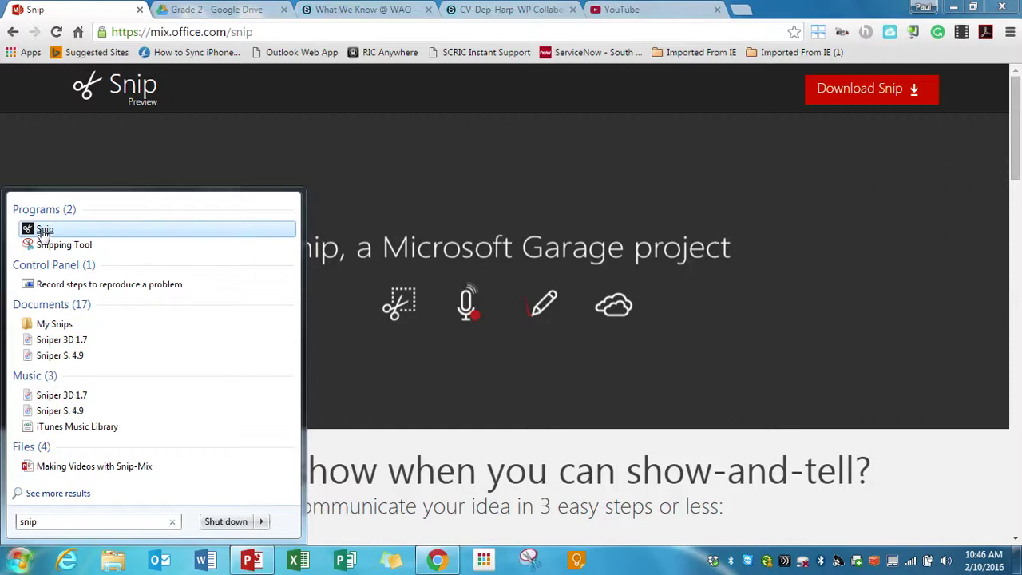
drag(43, 231, 658, 563)
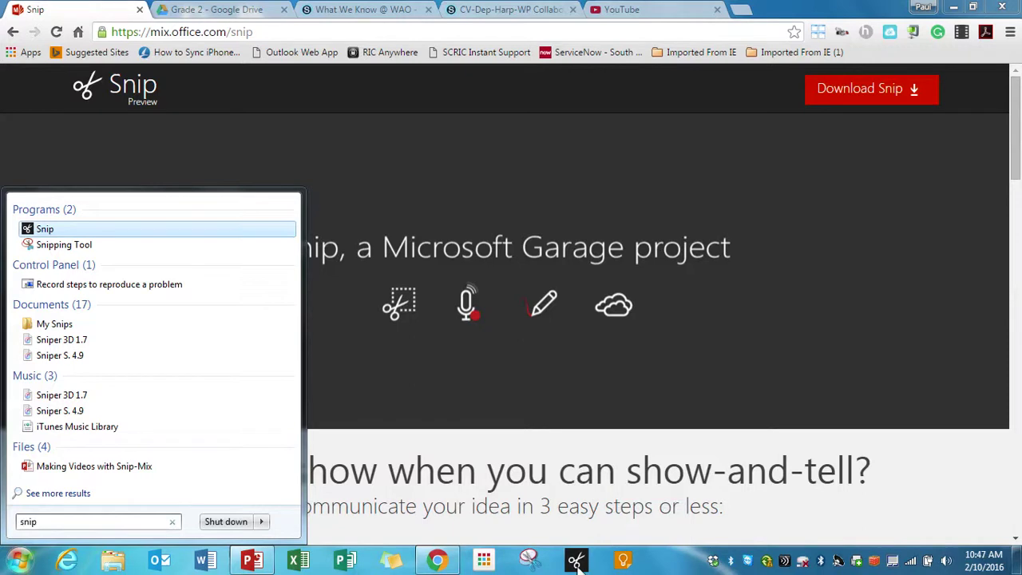
click(453, 415)
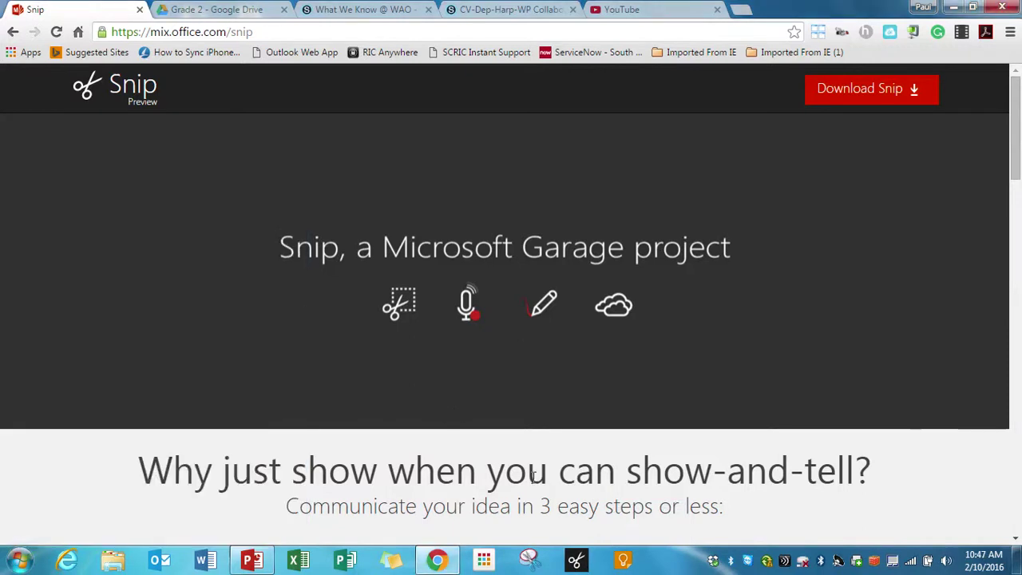
Step: Launch Snip over the bare desktop and open a blank whiteboard with the tool labels shown
click(580, 561)
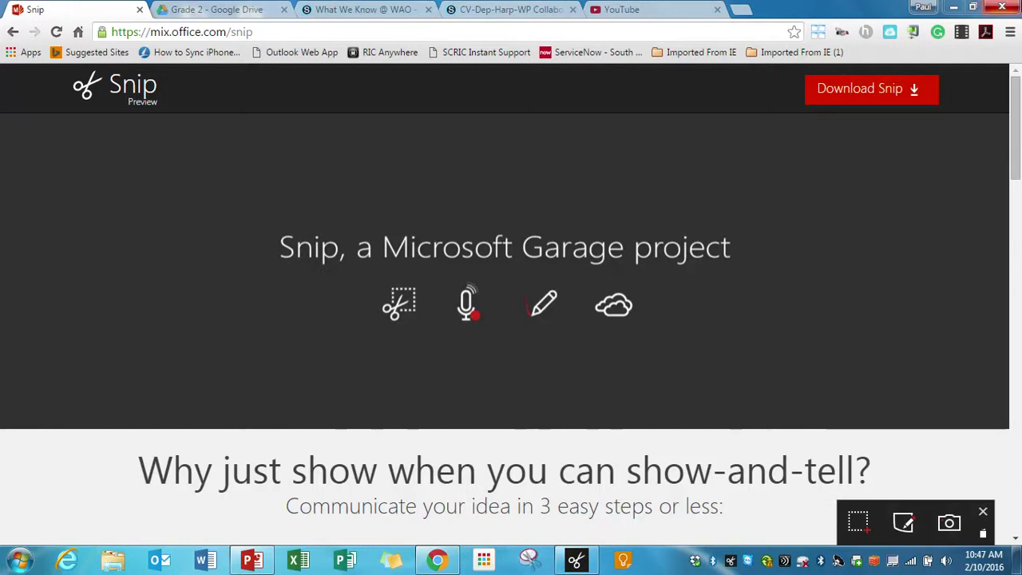
key(super+d)
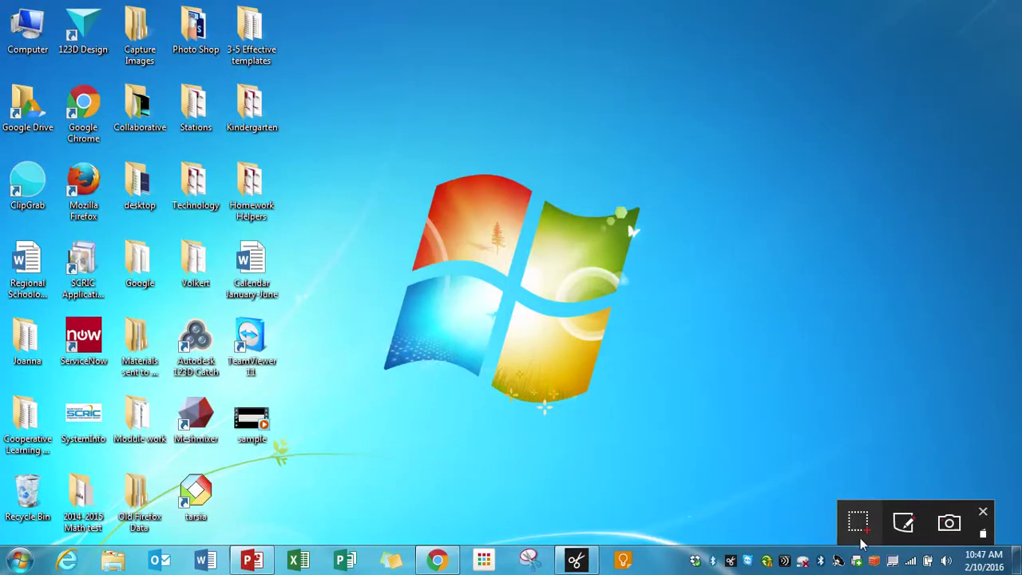
click(904, 524)
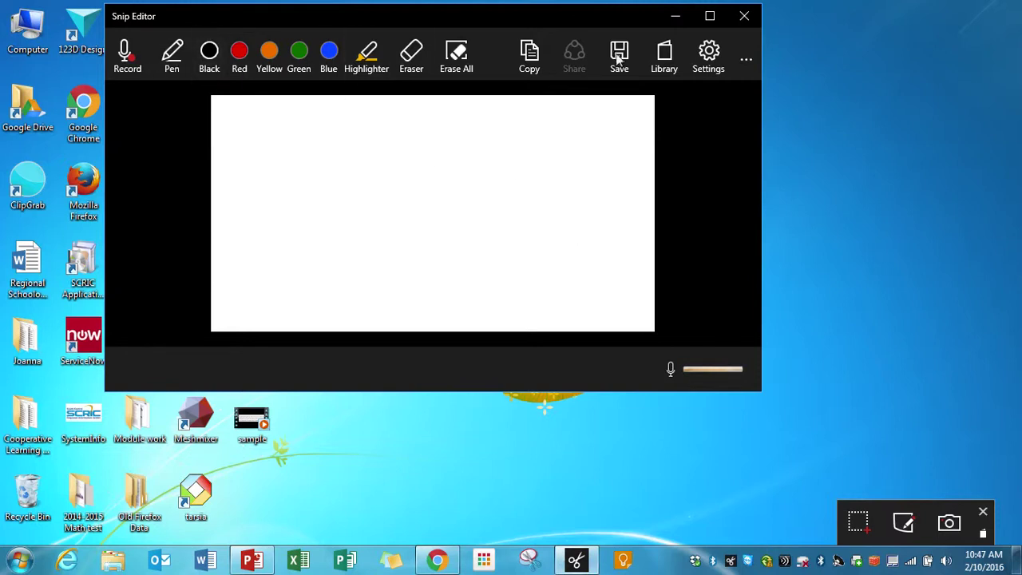
click(746, 62)
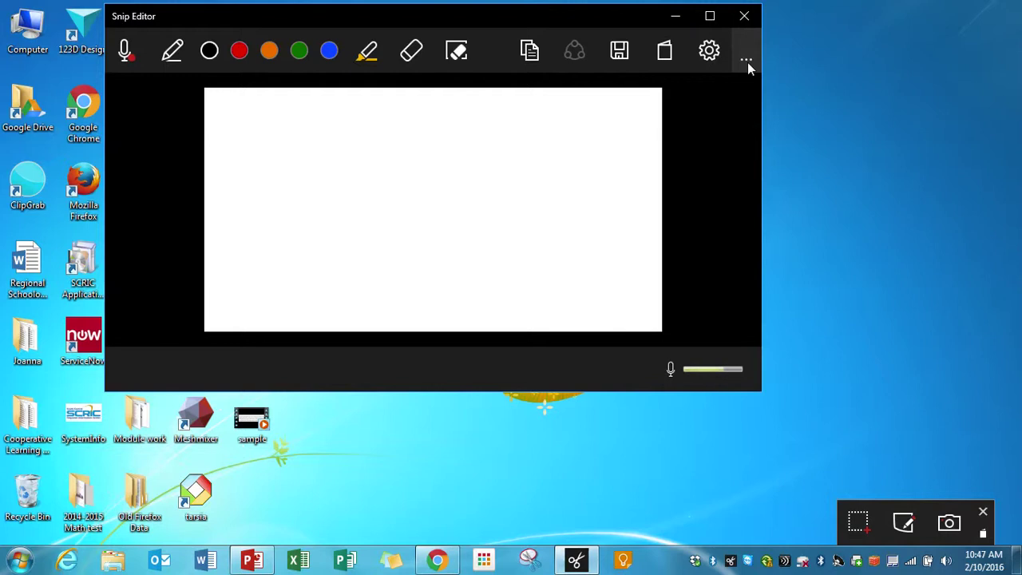
click(747, 62)
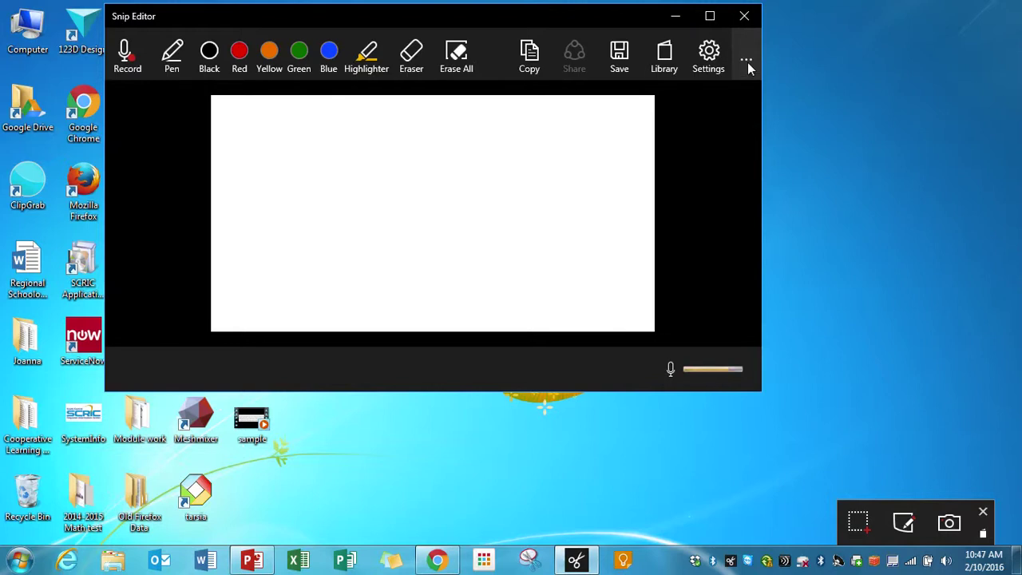
Step: Scribble on the blank whiteboard with the red pen and trace over part of the stroke with the highlighter
click(188, 53)
click(238, 53)
mouse_move(291, 139)
mouse_down()
mouse_move(450, 210)
mouse_move(483, 214)
mouse_up()
click(366, 52)
mouse_move(292, 141)
mouse_down()
mouse_move(309, 200)
mouse_move(376, 209)
mouse_move(404, 180)
mouse_up()
click(183, 62)
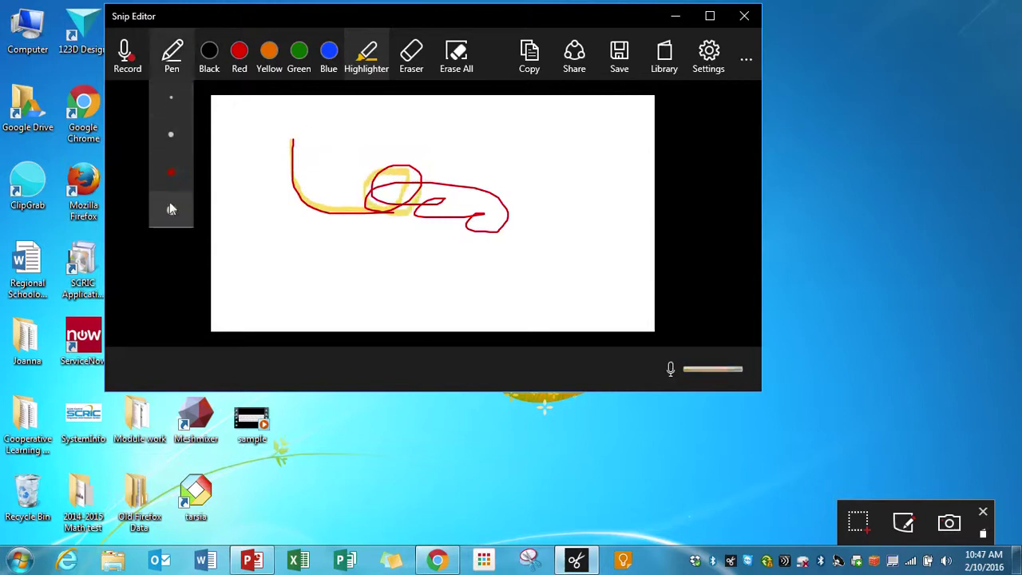
click(451, 128)
Step: Remove the red stroke with the Eraser and clear the remaining highlighter marks with Erase All
click(411, 53)
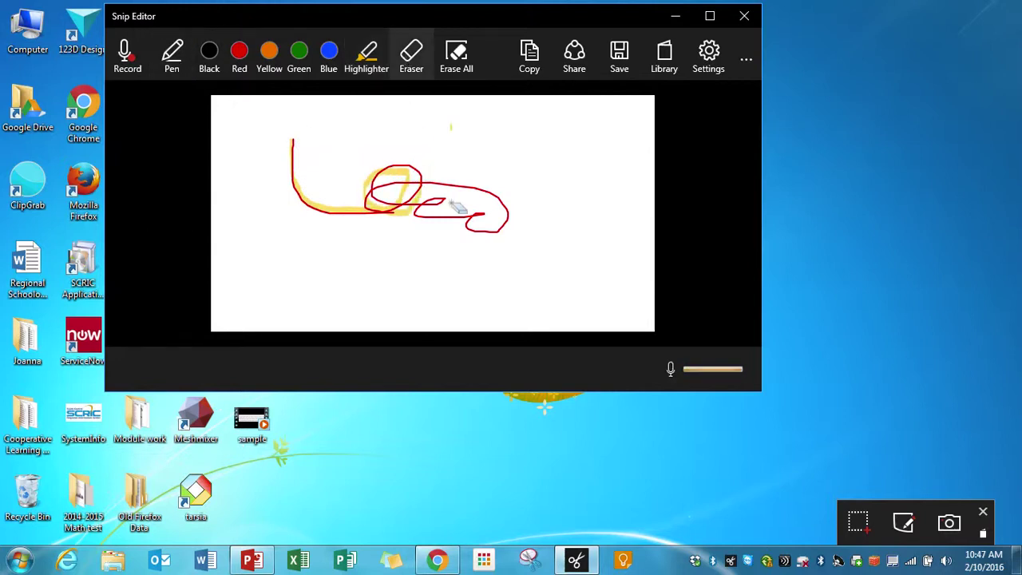
click(496, 230)
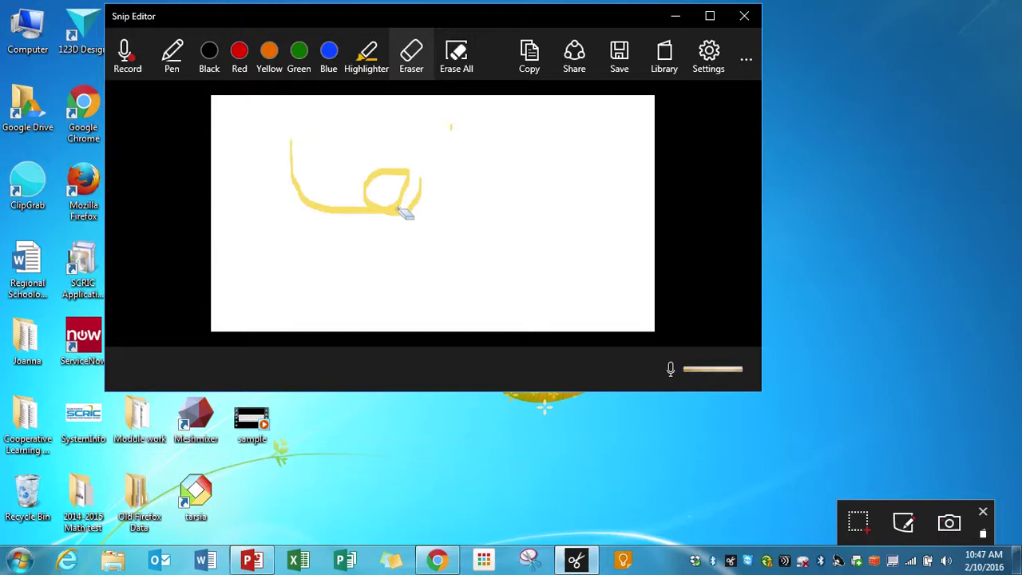
click(457, 60)
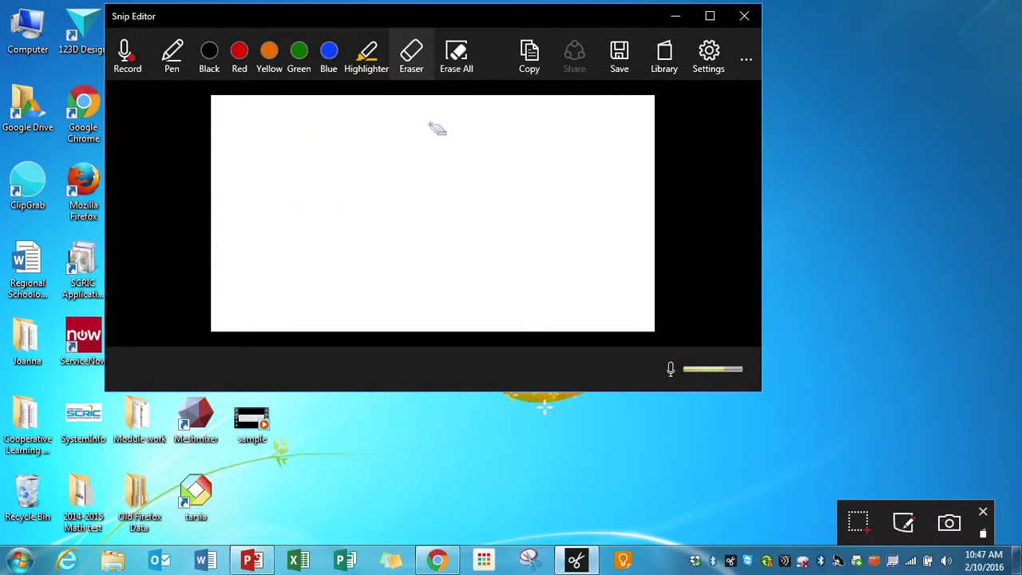
Step: Draw a blue scribble on the whiteboard, copy it, and close the Snip Editor
click(329, 54)
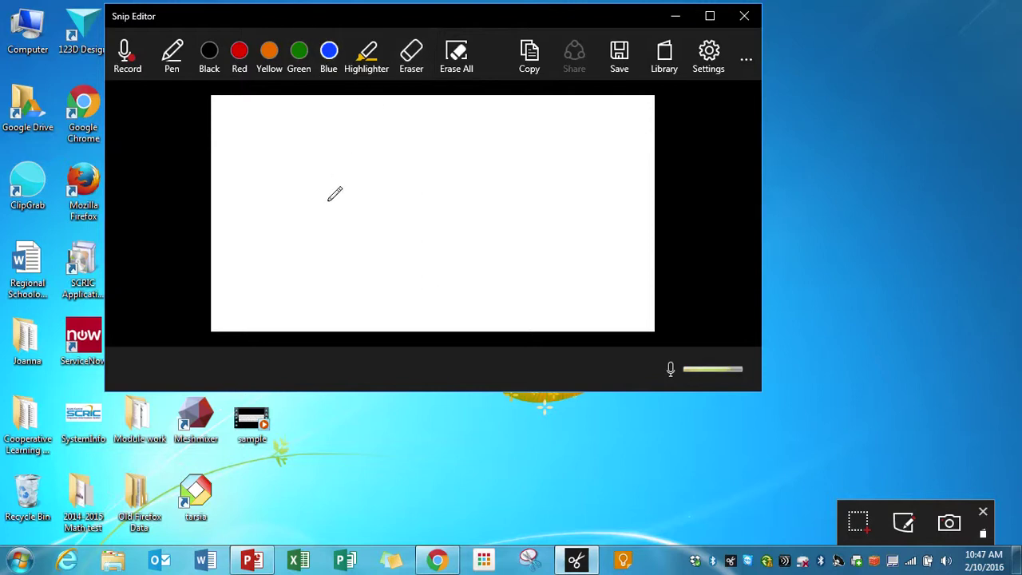
drag(326, 211, 424, 196)
click(529, 64)
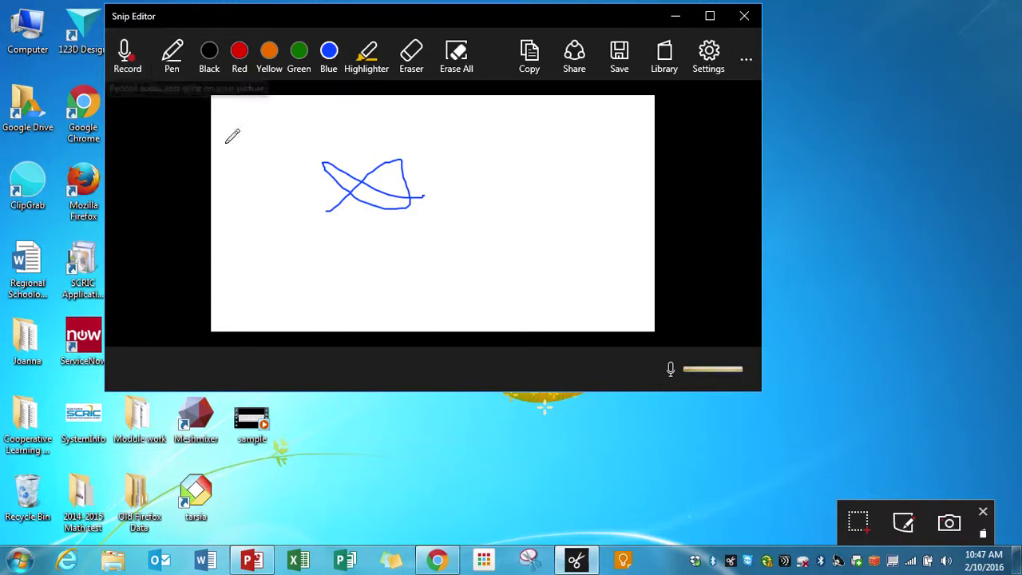
click(744, 18)
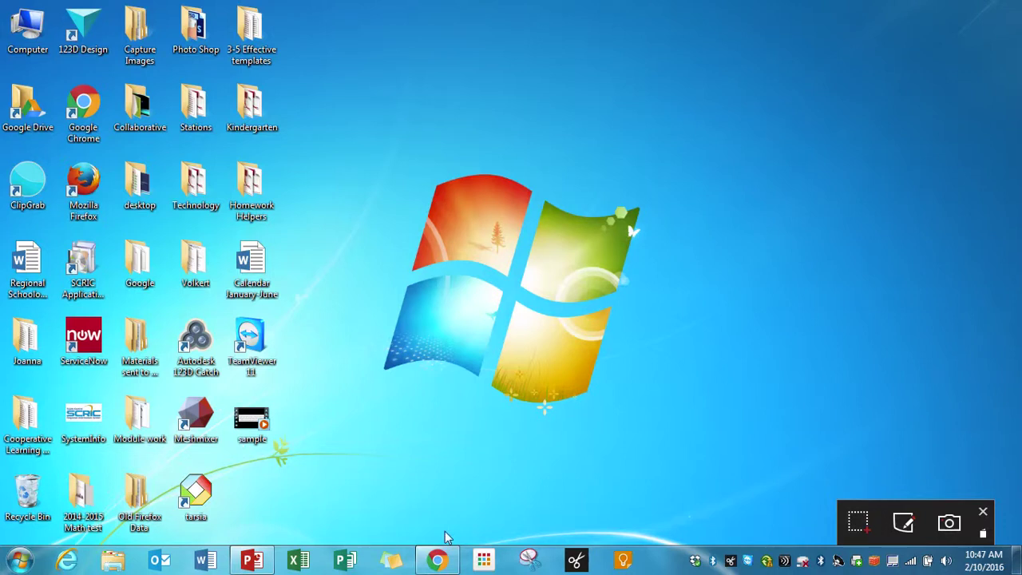
Step: Switch to the Grade 2 Google Drive document in Chrome and capture the Problem 1 text as a snip
click(437, 558)
click(204, 9)
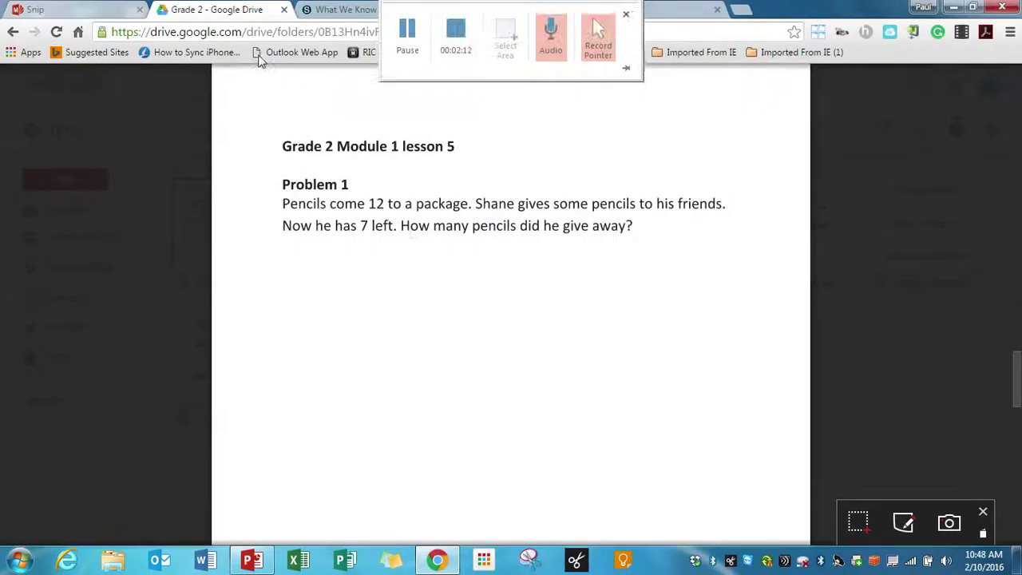
click(869, 525)
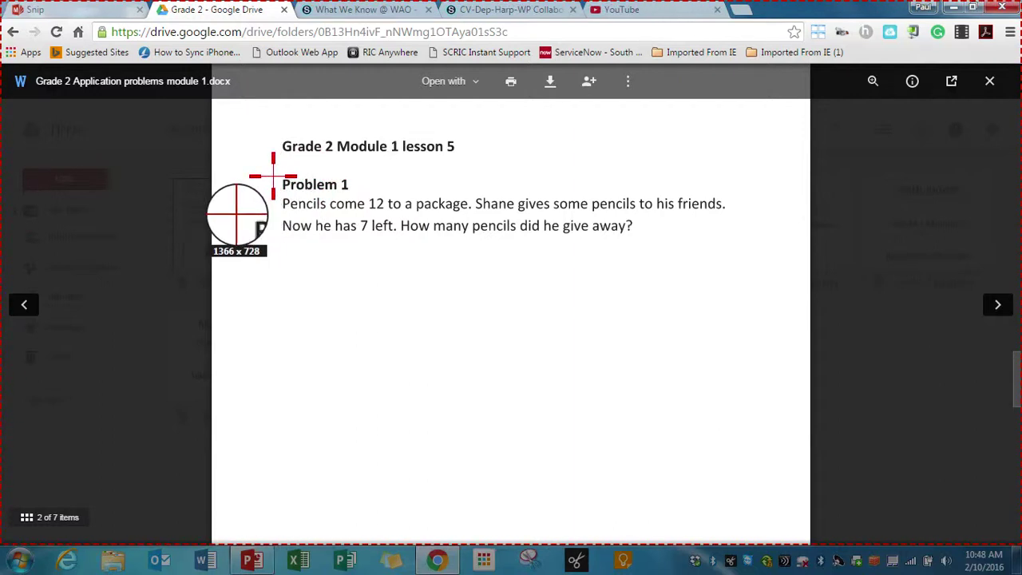
drag(273, 176, 734, 244)
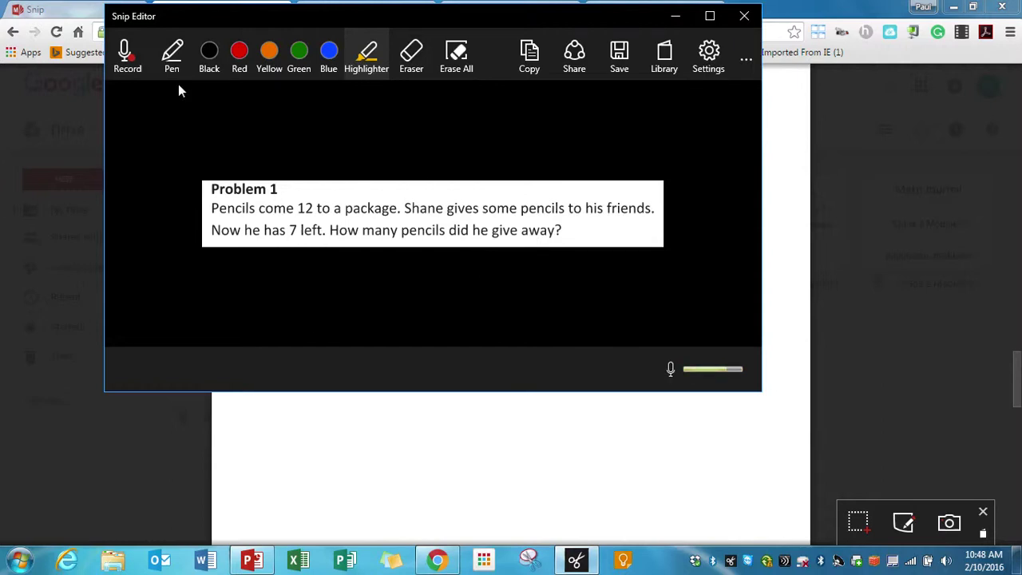
Step: Record a narrated snip while highlighting both lines of the pencil problem, pausing before ending the recording
click(137, 68)
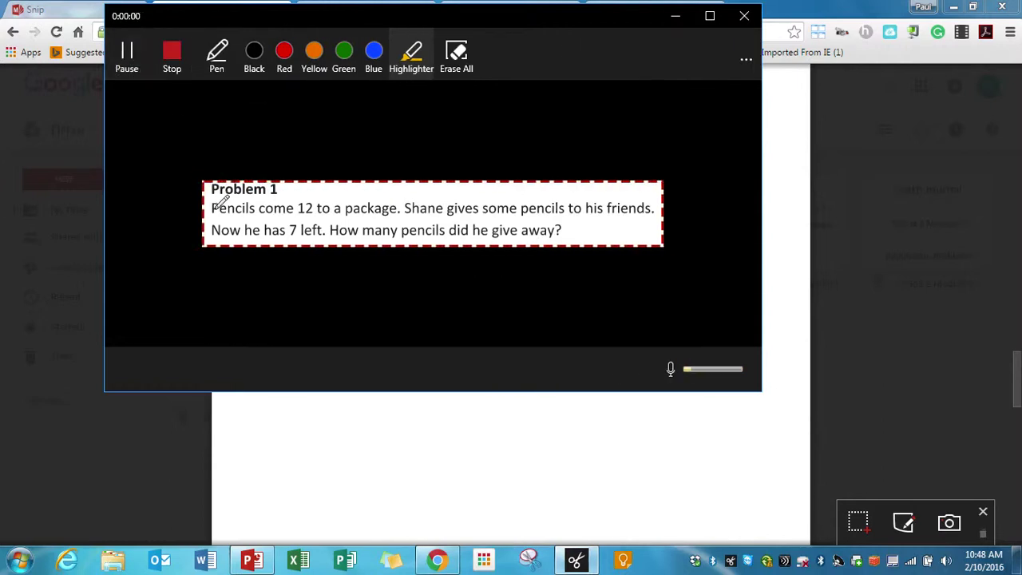
drag(212, 208, 651, 208)
drag(213, 231, 563, 230)
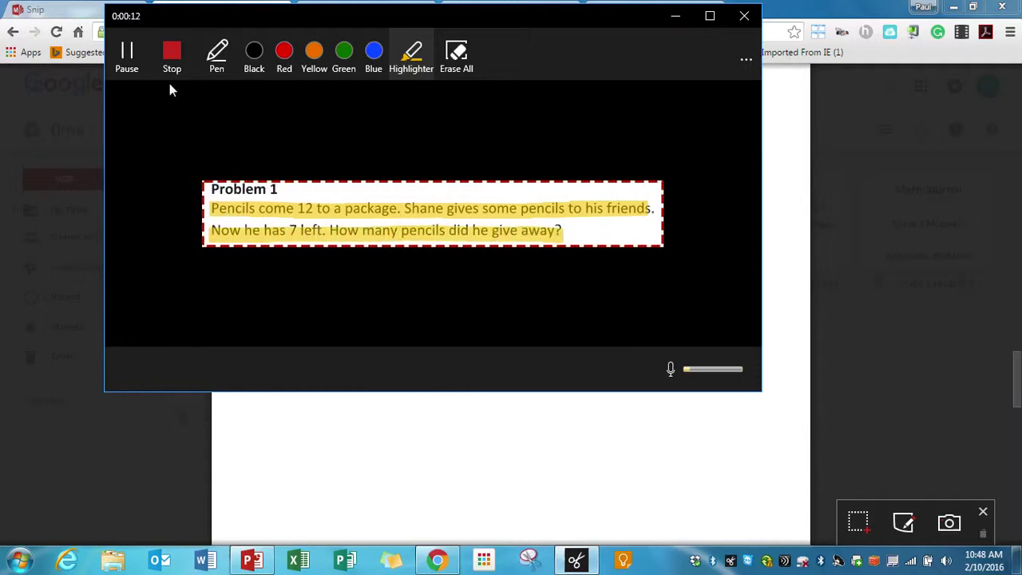
click(131, 63)
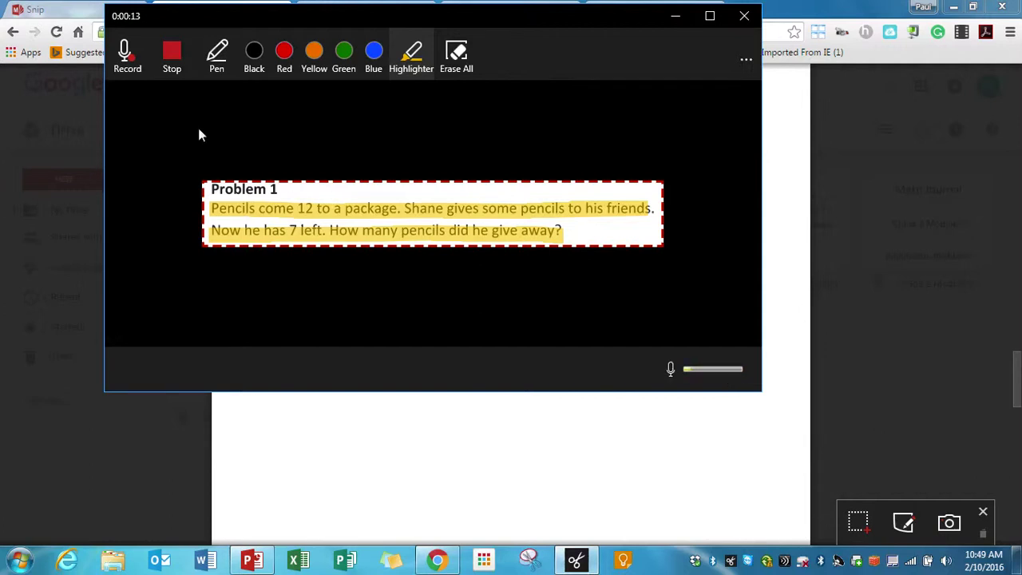
click(173, 62)
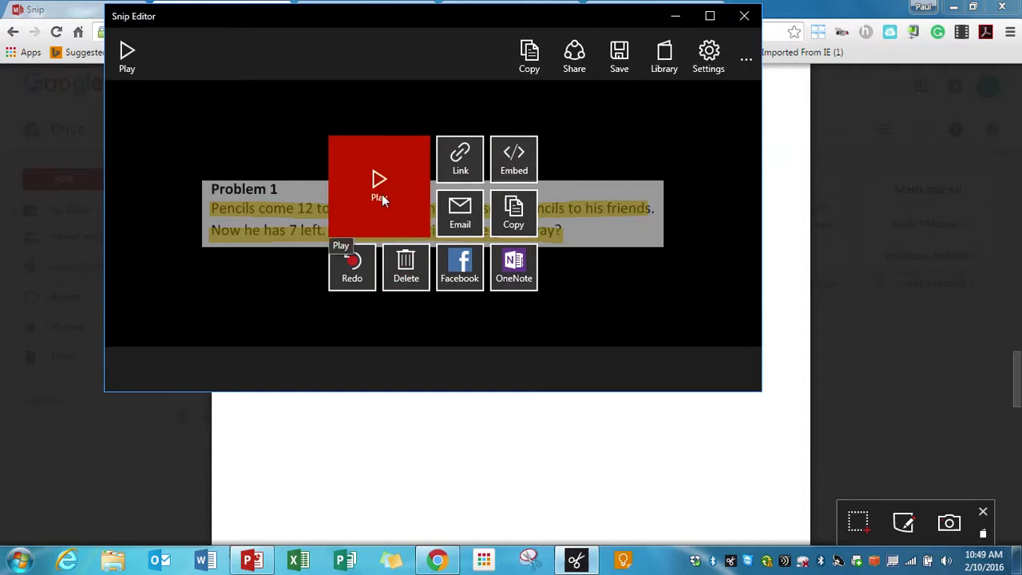
Step: Play back the recorded Problem 1 snip and stop the playback
click(135, 64)
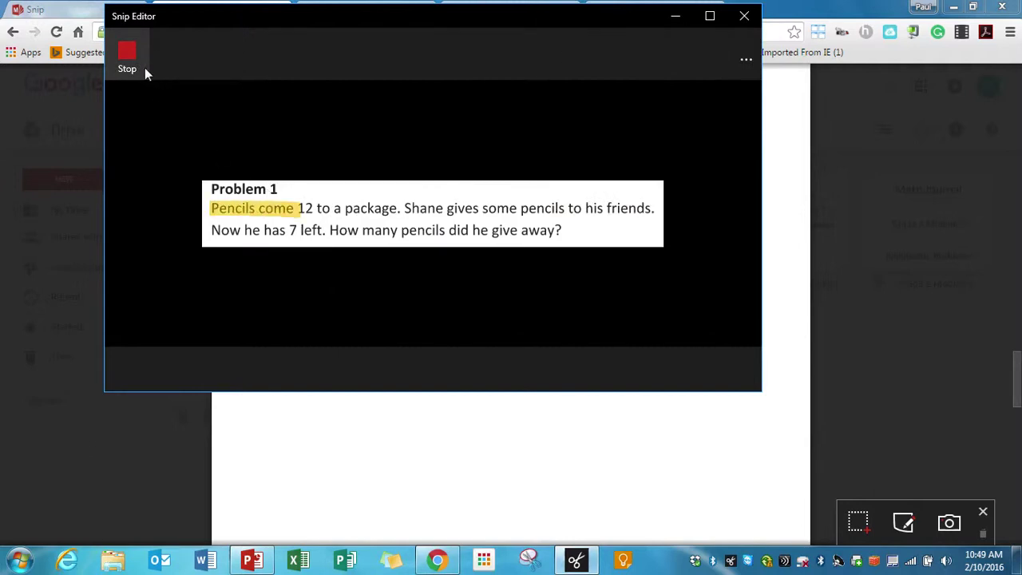
click(130, 52)
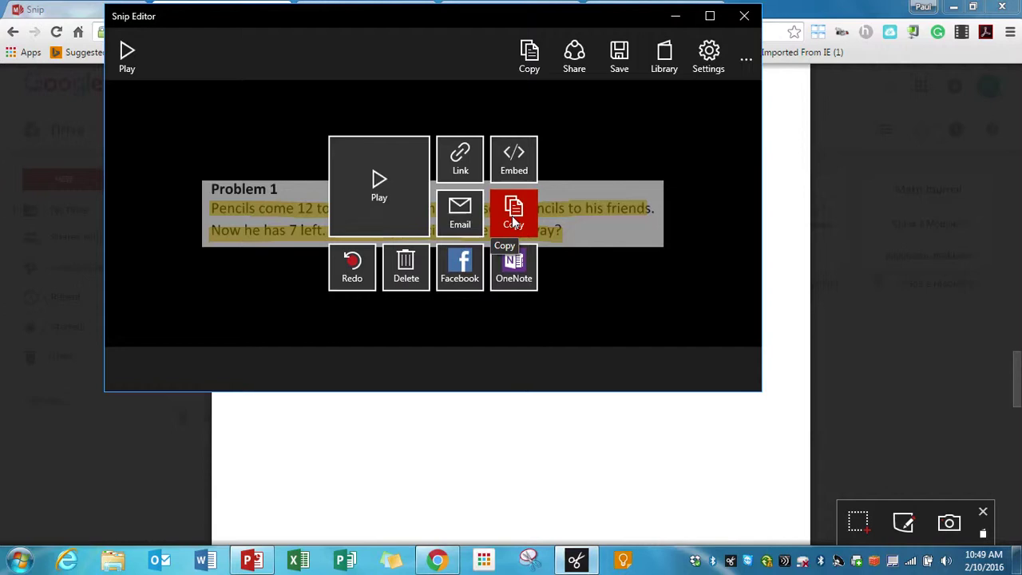
Step: Create an email sharing the recorded snip, close it unsent, and get the snip's share link instead
click(460, 218)
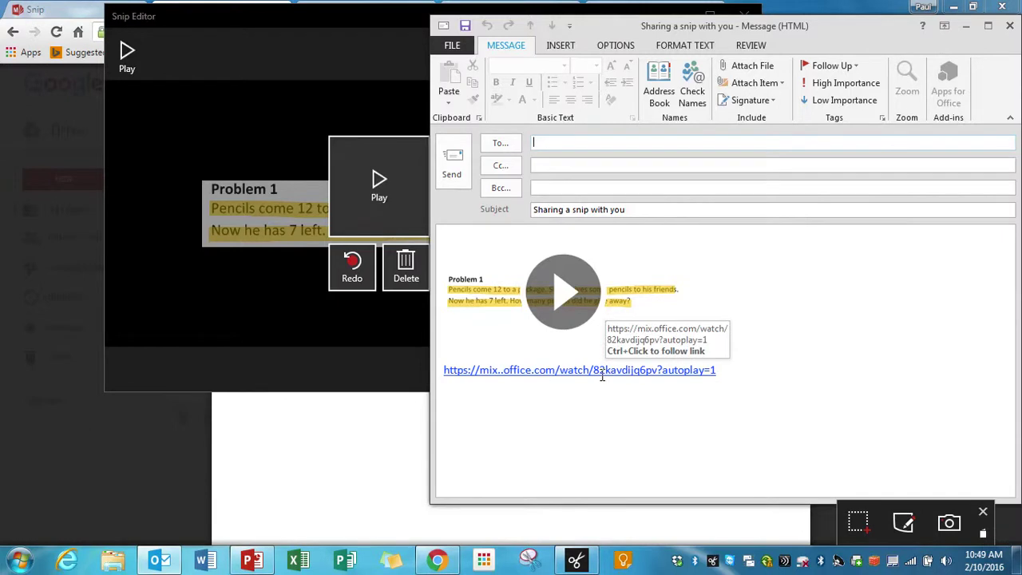
click(1010, 26)
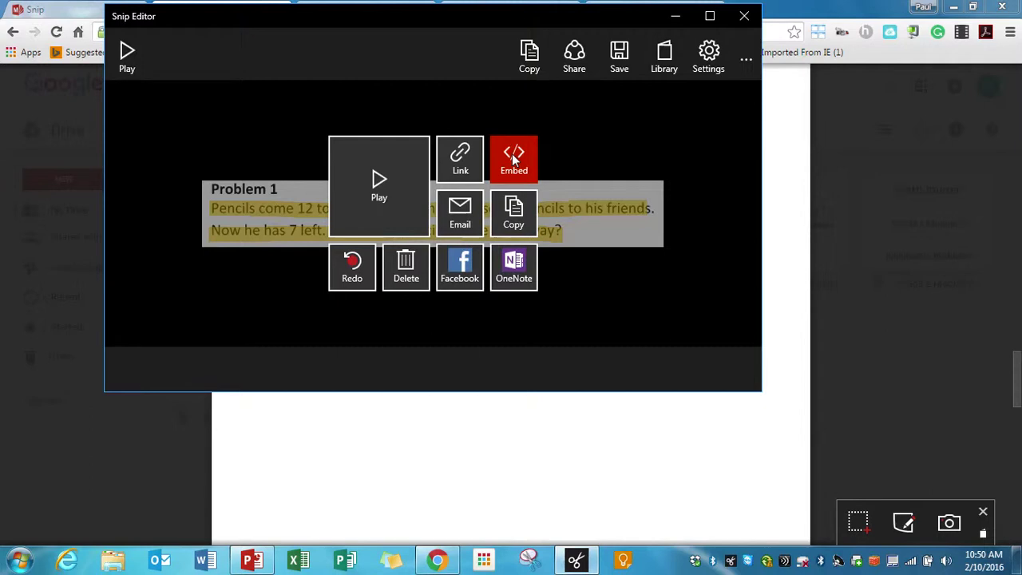
click(457, 162)
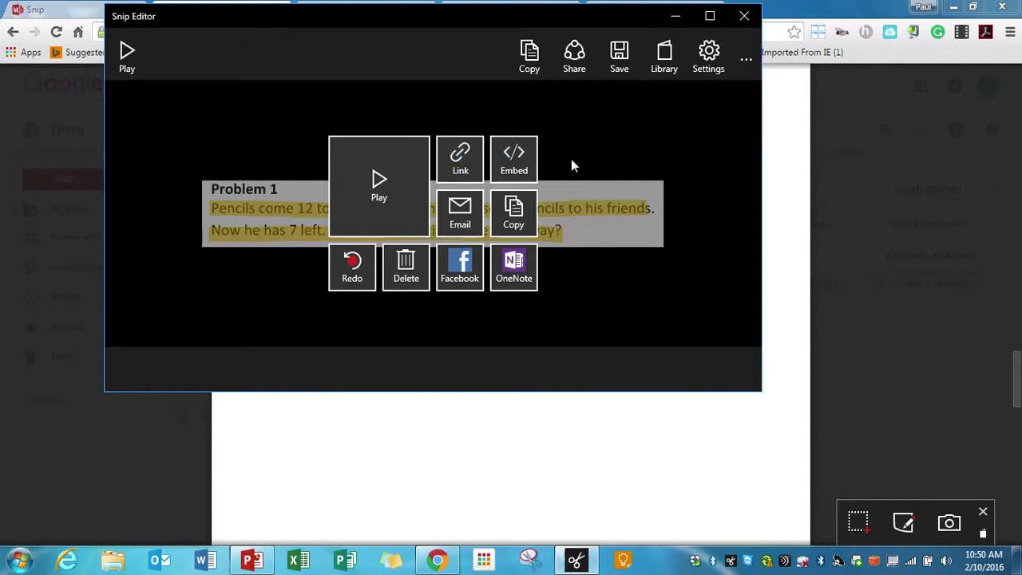
Step: Save the recorded snip to the Desktop as an MP4 video named Sample
click(618, 70)
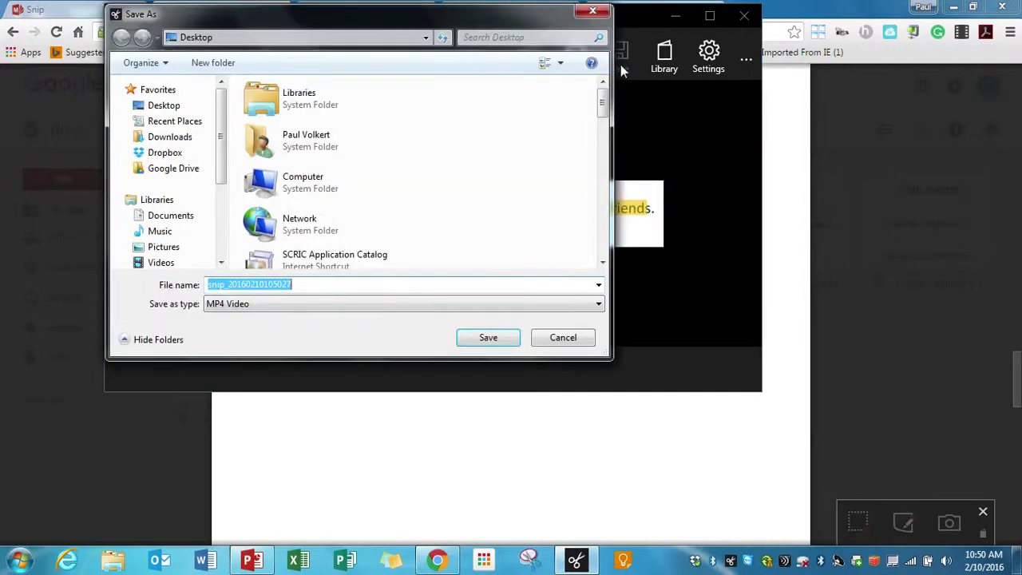
click(262, 305)
click(264, 303)
double_click(296, 279)
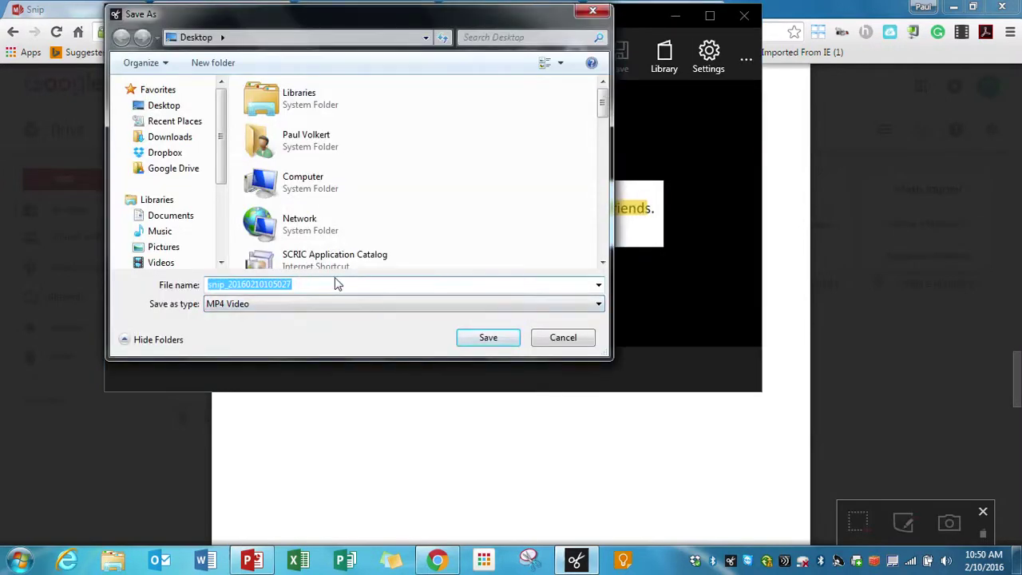
text(Sample)
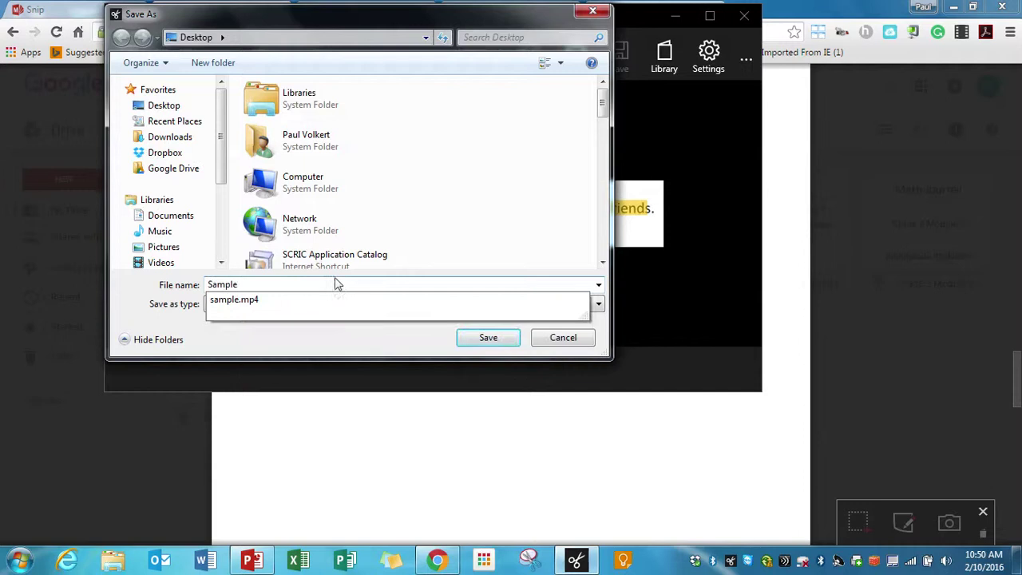
key(Return)
click(582, 339)
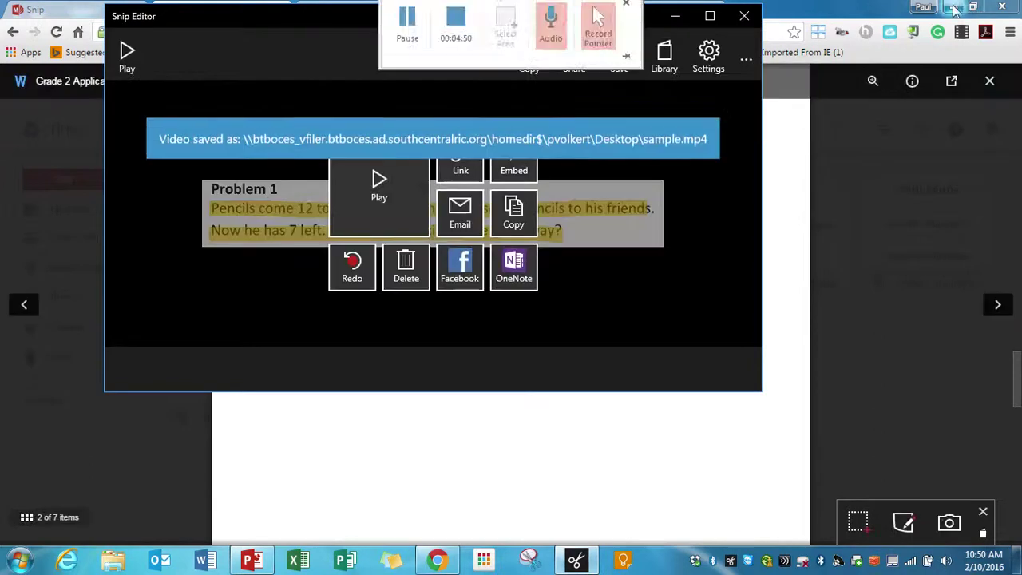
Step: Minimize the editor and browser to check the saved video on the desktop, and open YouTube's upload page in Chrome
click(675, 16)
click(950, 8)
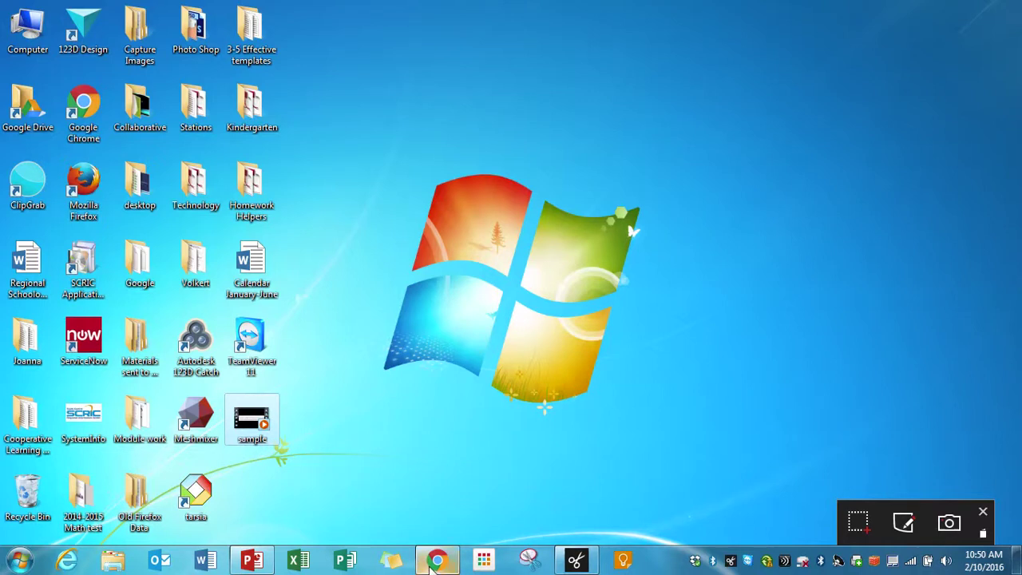
click(437, 561)
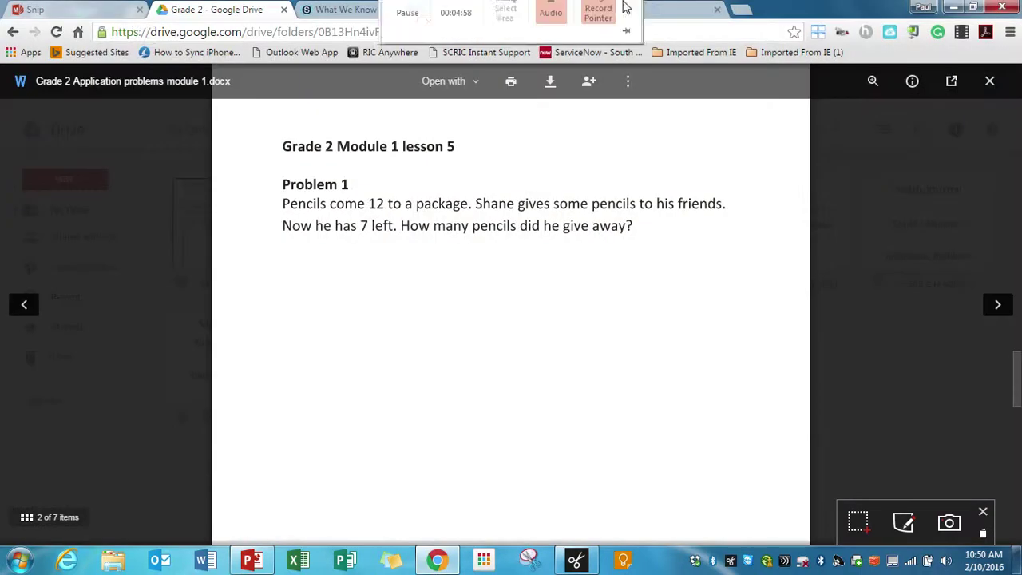
click(662, 11)
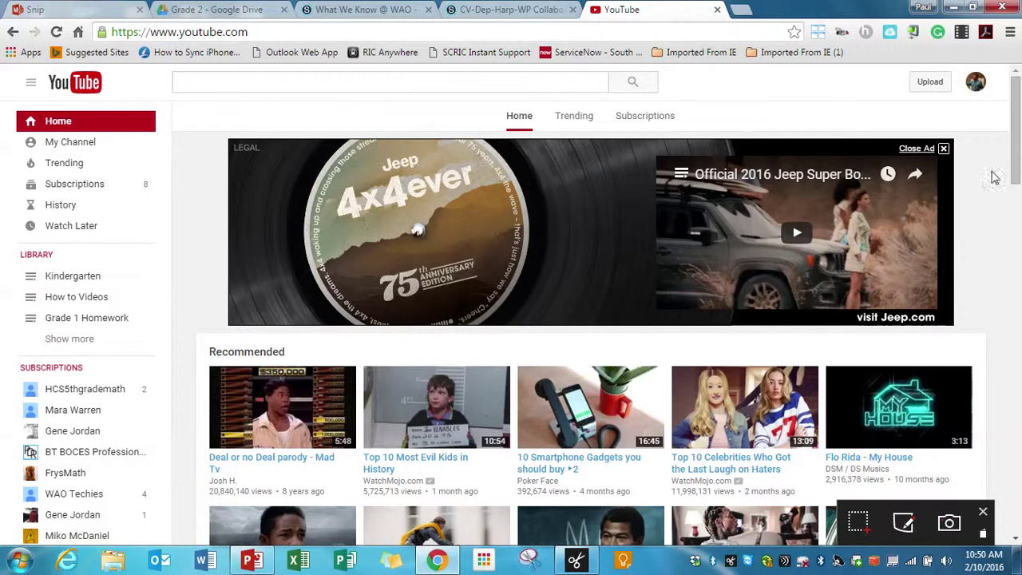
click(942, 84)
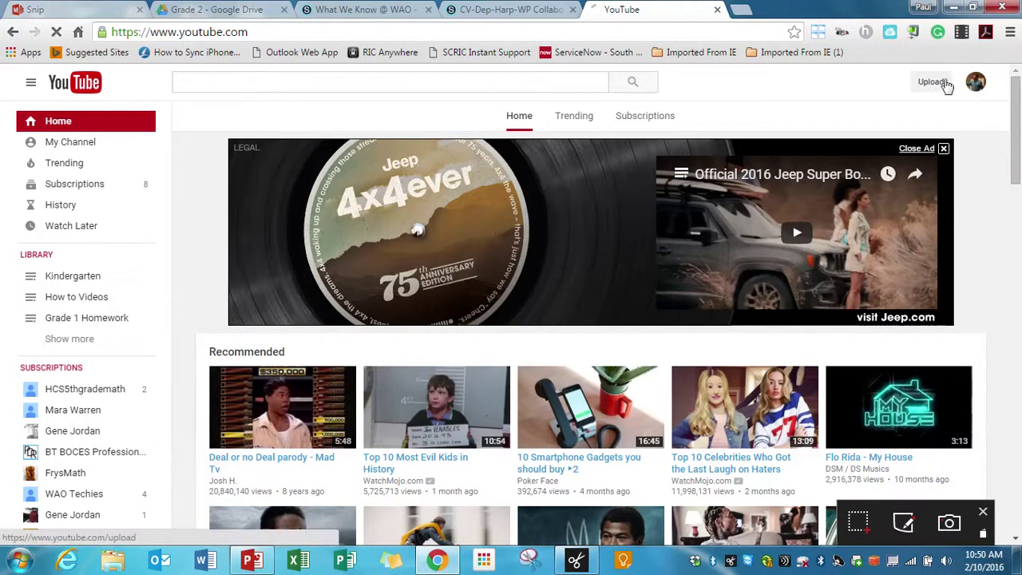
Step: Shrink the browser beside the desktop icons, upload the sample video to YouTube, maximize the browser again and select the video's link
click(972, 6)
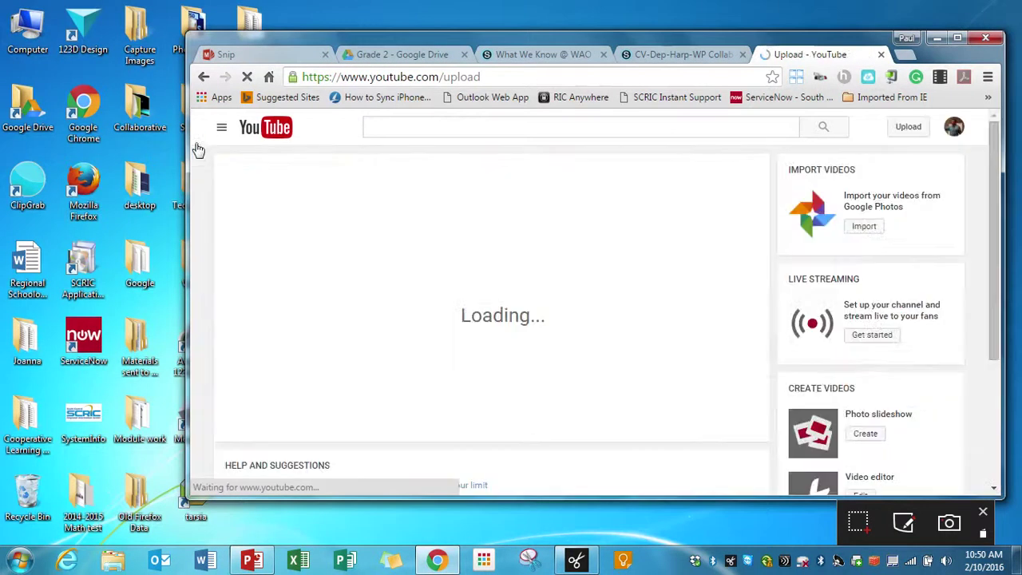
drag(190, 150, 354, 142)
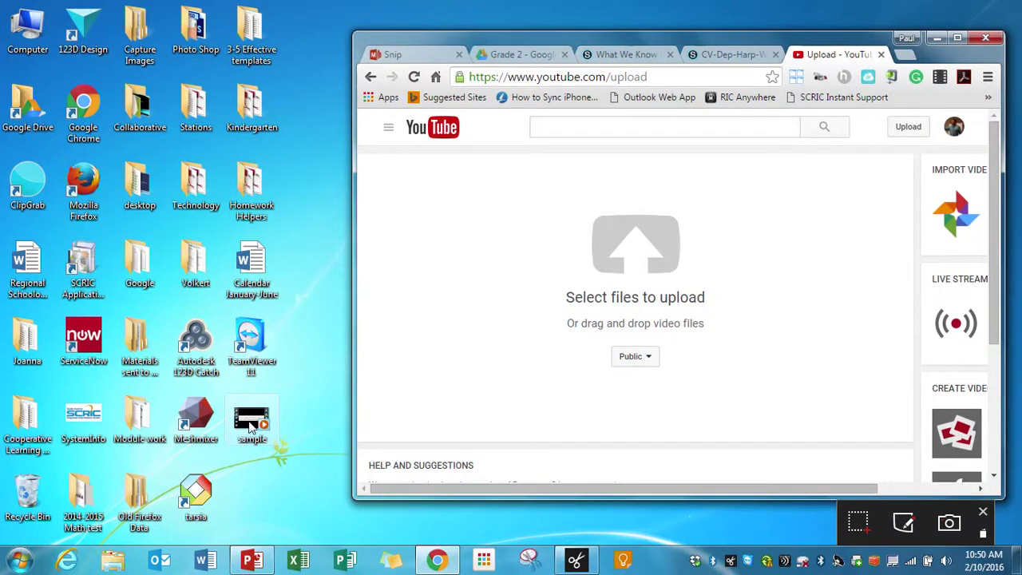
drag(249, 427, 663, 271)
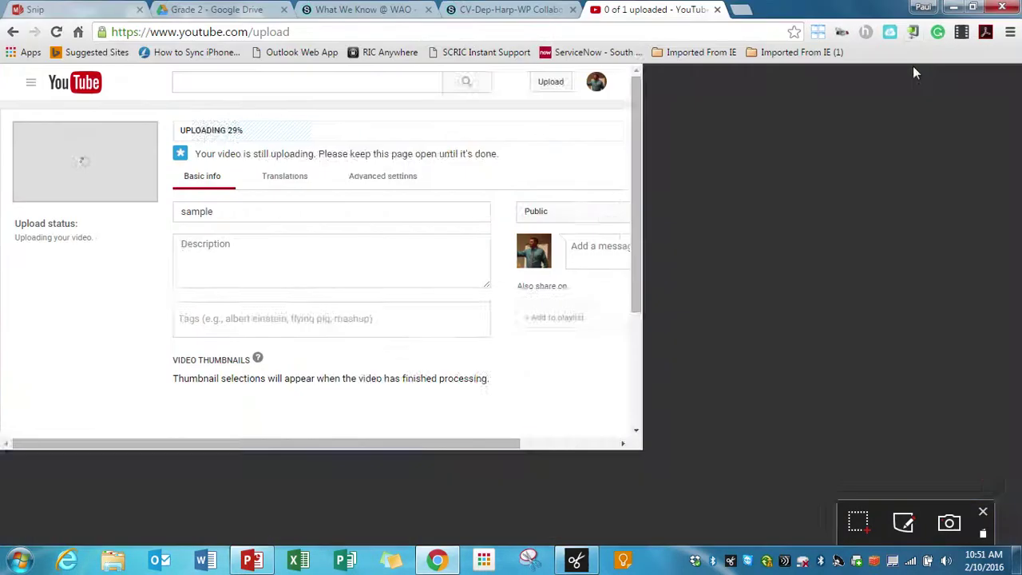
click(957, 38)
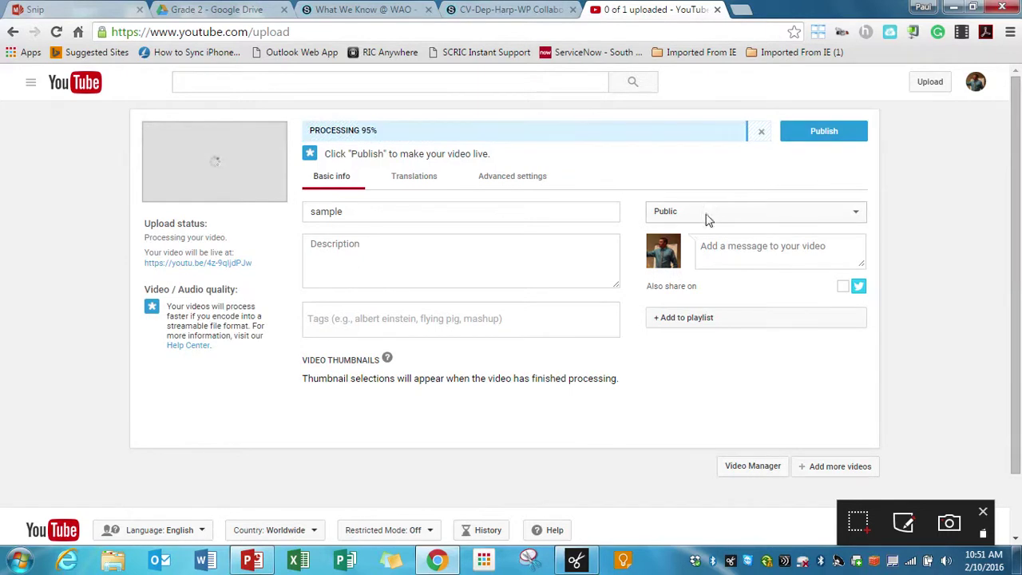
drag(254, 266, 147, 274)
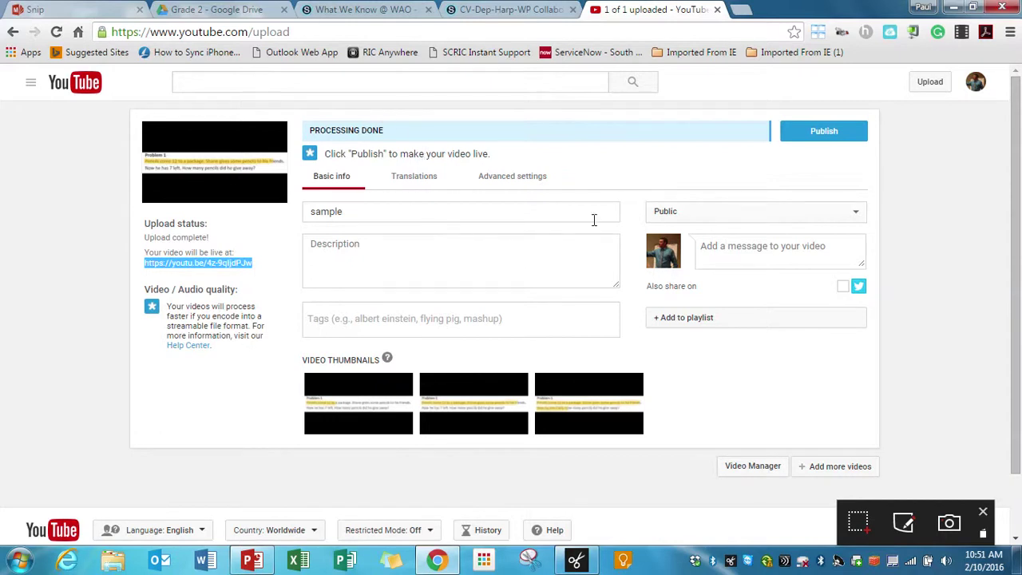
Step: Minimize the browser, browse the Snip library of earlier snips and open the Problem 1 pencil snip
click(955, 8)
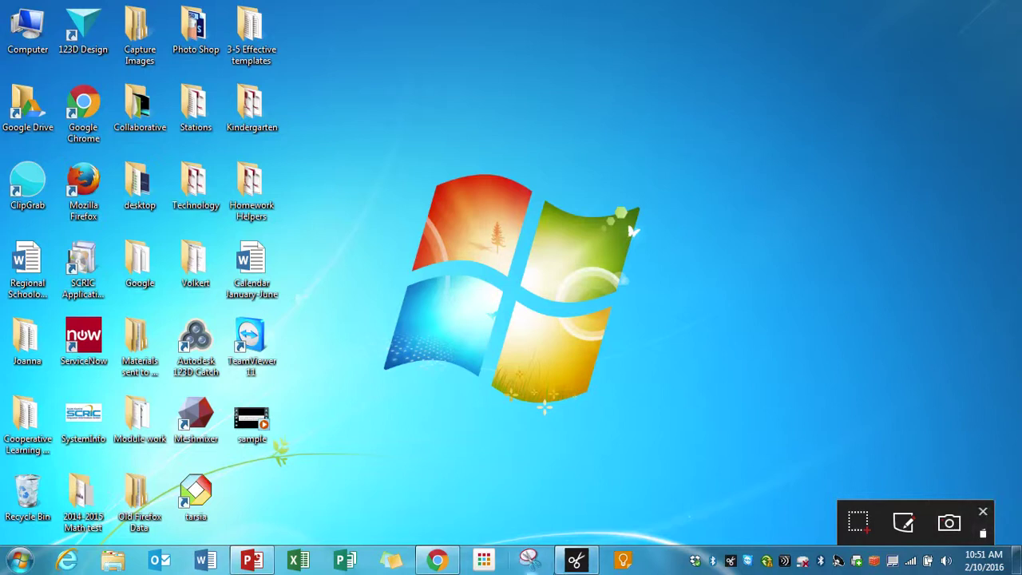
click(983, 533)
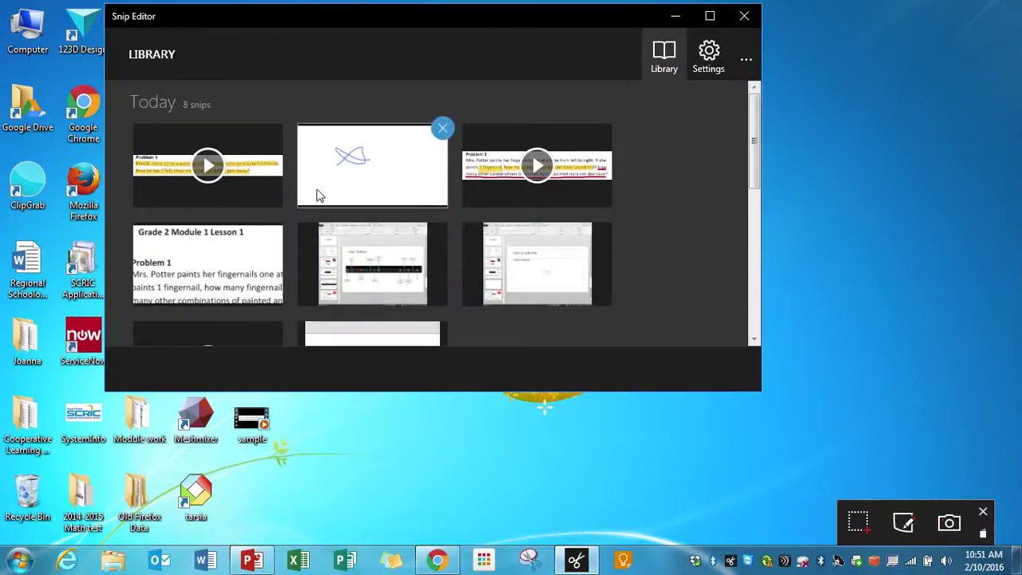
scroll(323, 191, down, 3)
scroll(323, 192, down, 3)
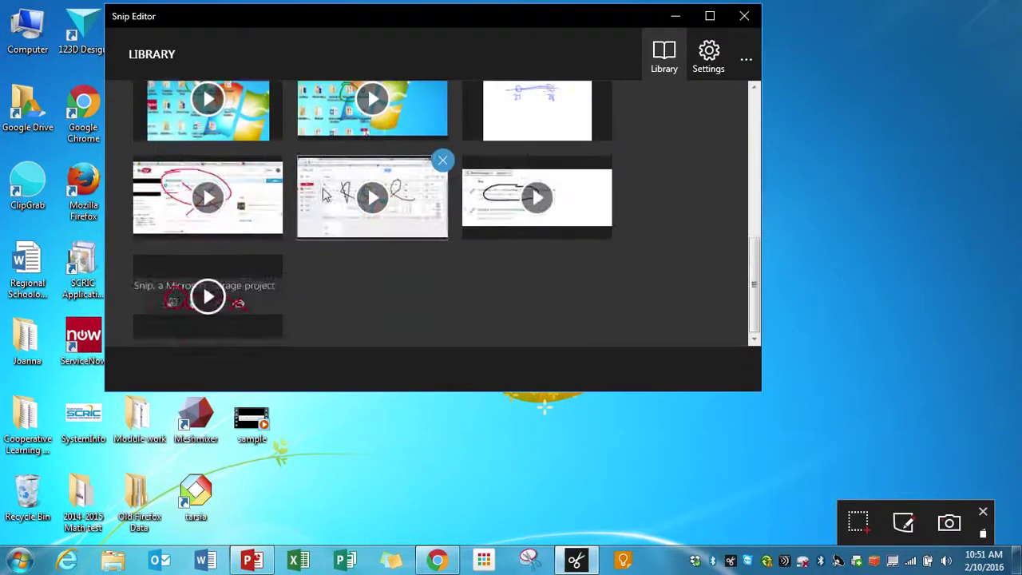
scroll(323, 192, up, 6)
click(242, 180)
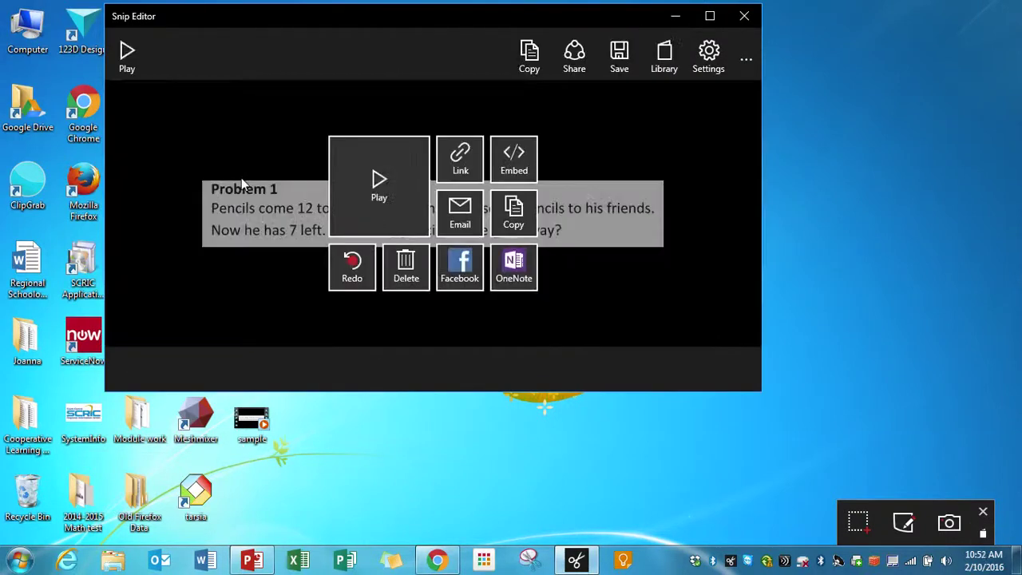